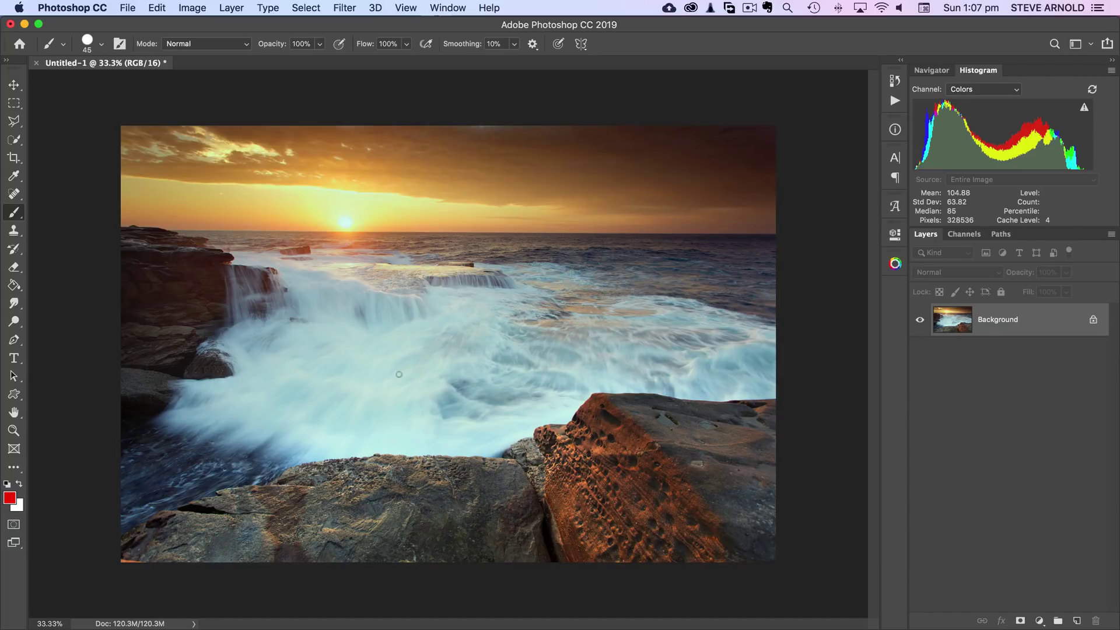
Reset the foreground and background colours to their defaults and add a Curves adjustment layer above the background
{"action": "key", "text": "d"}
{"action": "left_click", "coordinate": [1039, 620]}
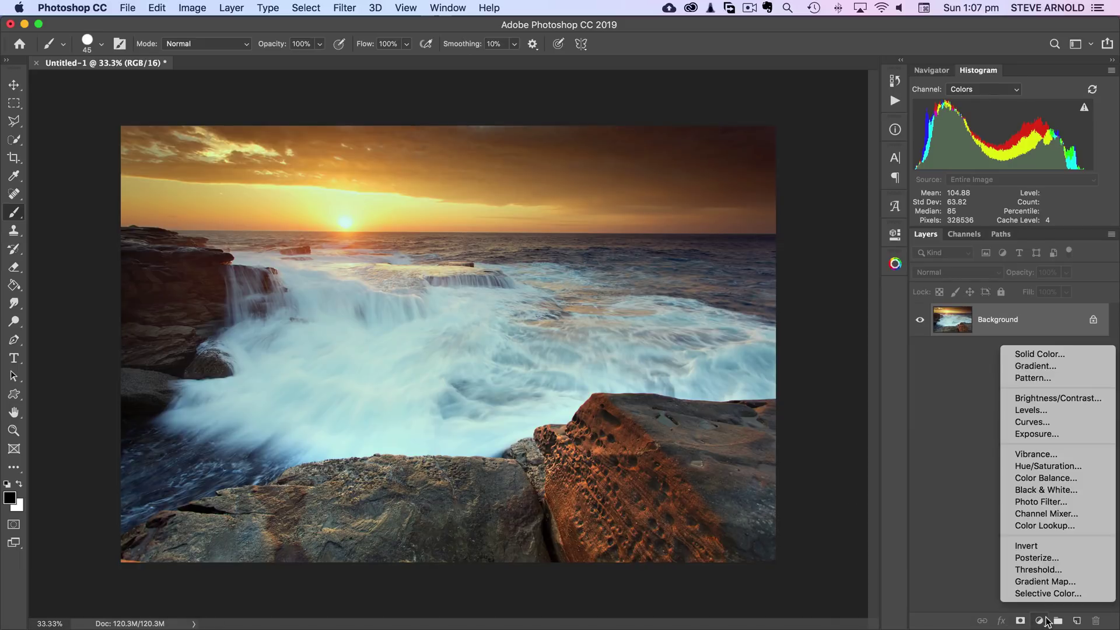
{"action": "left_click", "coordinate": [1069, 422]}
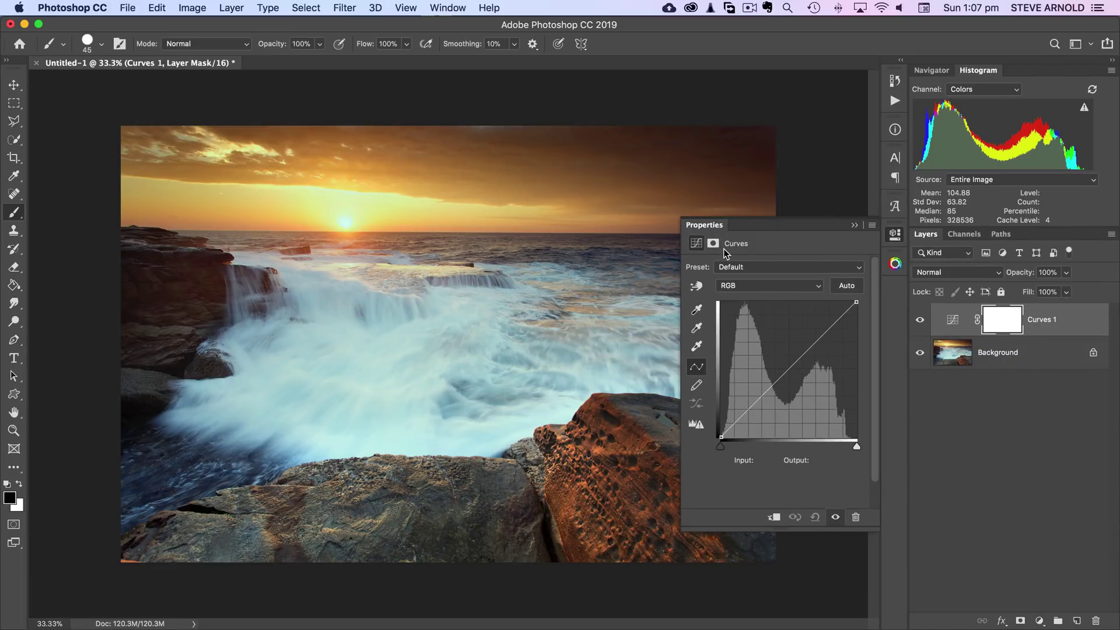
Move the Red channel's white point to input 226 on the curve, using the clipping preview as a guide
{"action": "left_click", "coordinate": [803, 288]}
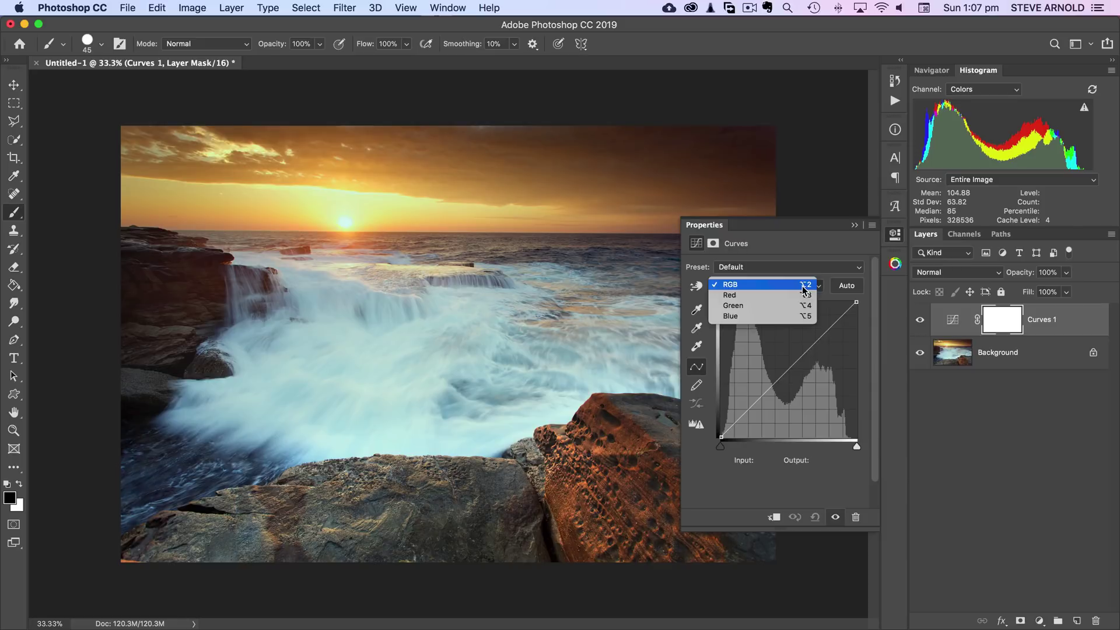
{"action": "left_click", "coordinate": [784, 296]}
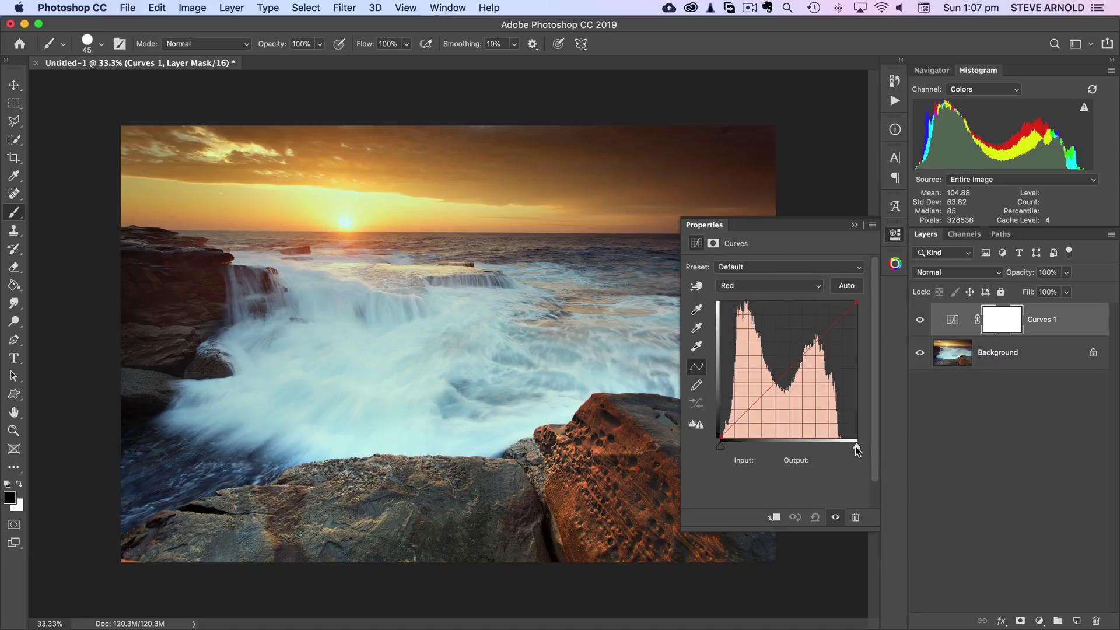
{"action": "left_click_drag", "start_coordinate": [855, 446], "coordinate": [862, 446]}
{"action": "left_click_drag", "start_coordinate": [856, 447], "coordinate": [839, 446]}
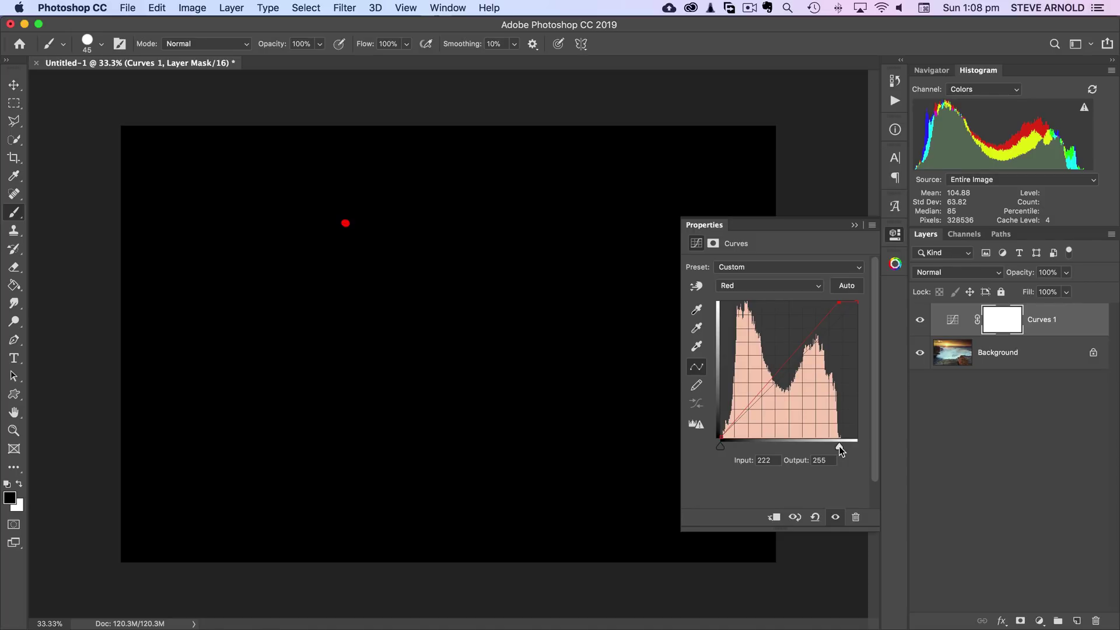
{"action": "left_click_drag", "start_coordinate": [839, 446], "coordinate": [839, 445]}
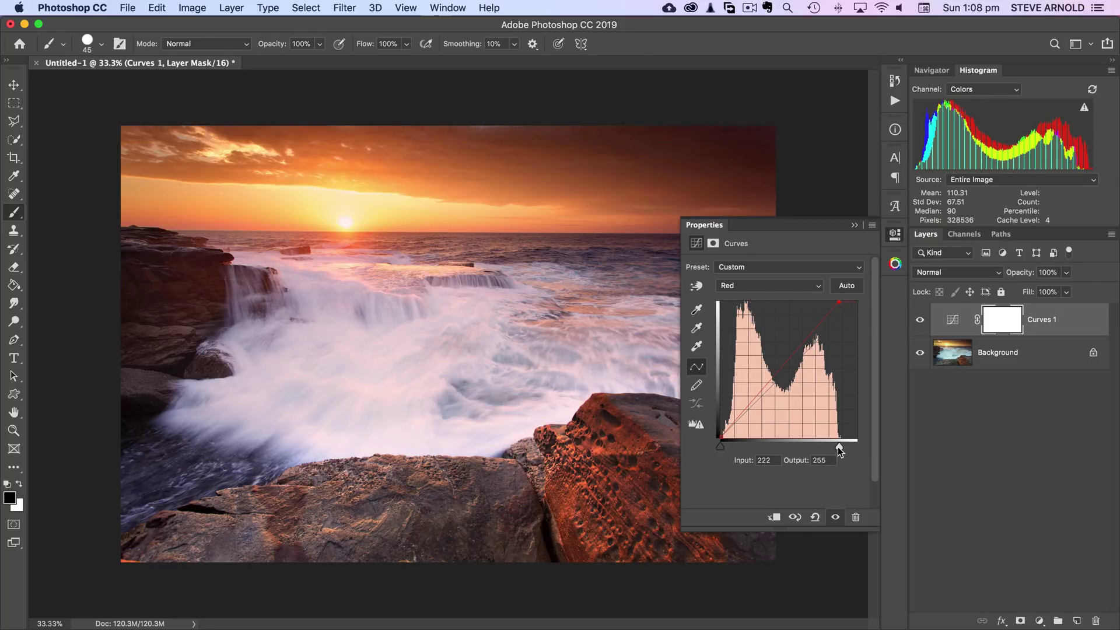
{"action": "left_click_drag", "start_coordinate": [839, 447], "coordinate": [837, 447]}
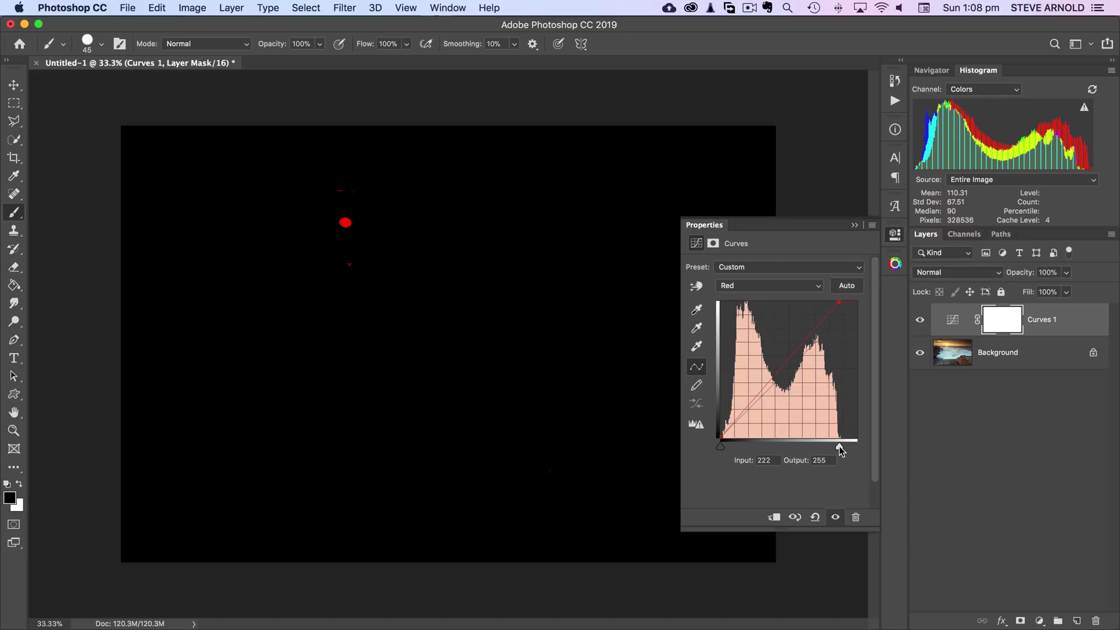
{"action": "left_click_drag", "start_coordinate": [841, 446], "coordinate": [841, 446]}
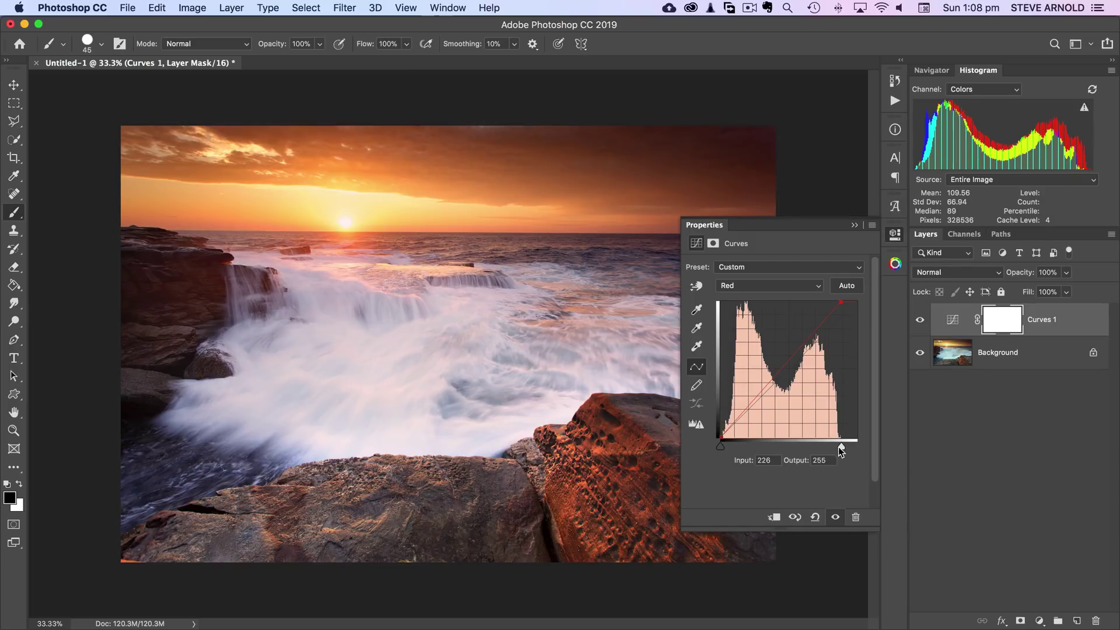
Move the Green channel's white point to input 246 on the same curves adjustment
{"action": "left_click", "coordinate": [780, 286]}
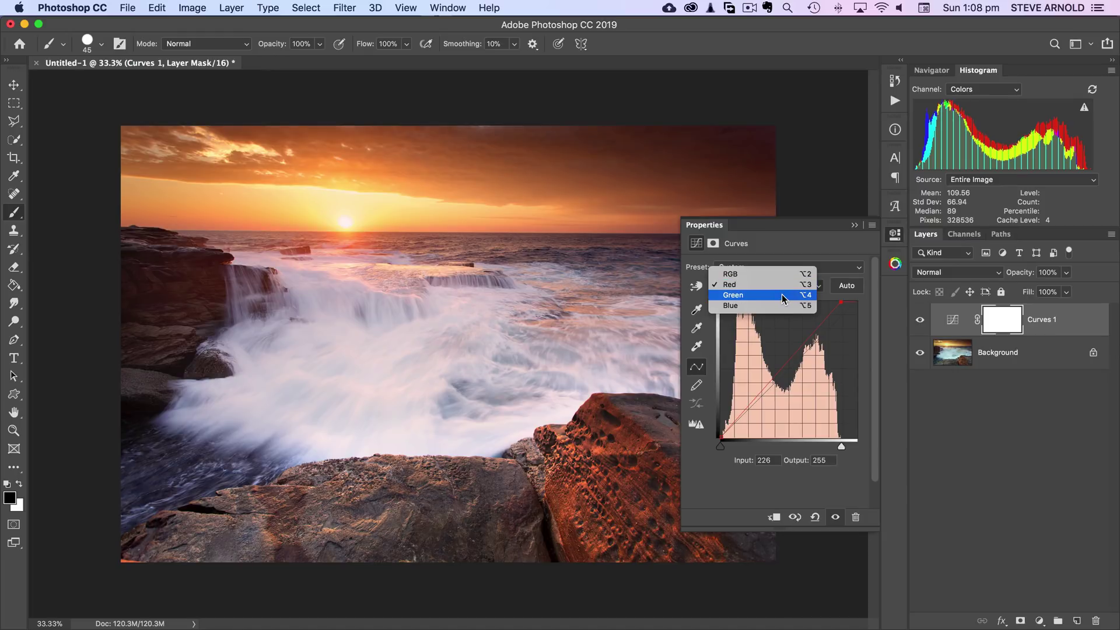
{"action": "left_click", "coordinate": [781, 294]}
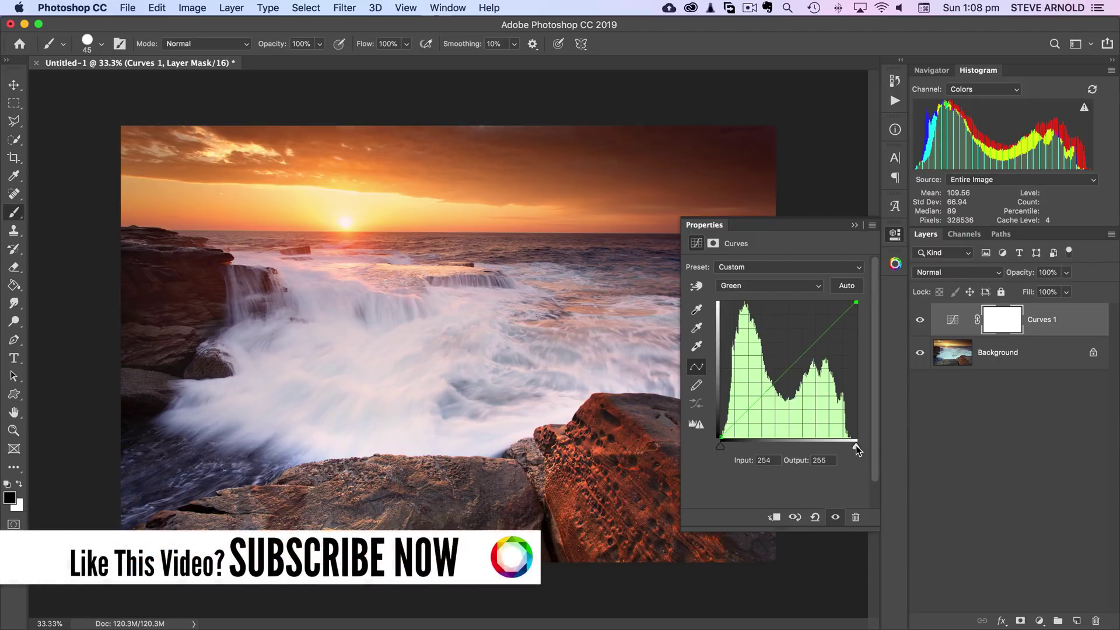
{"action": "left_click_drag", "start_coordinate": [855, 446], "coordinate": [853, 445]}
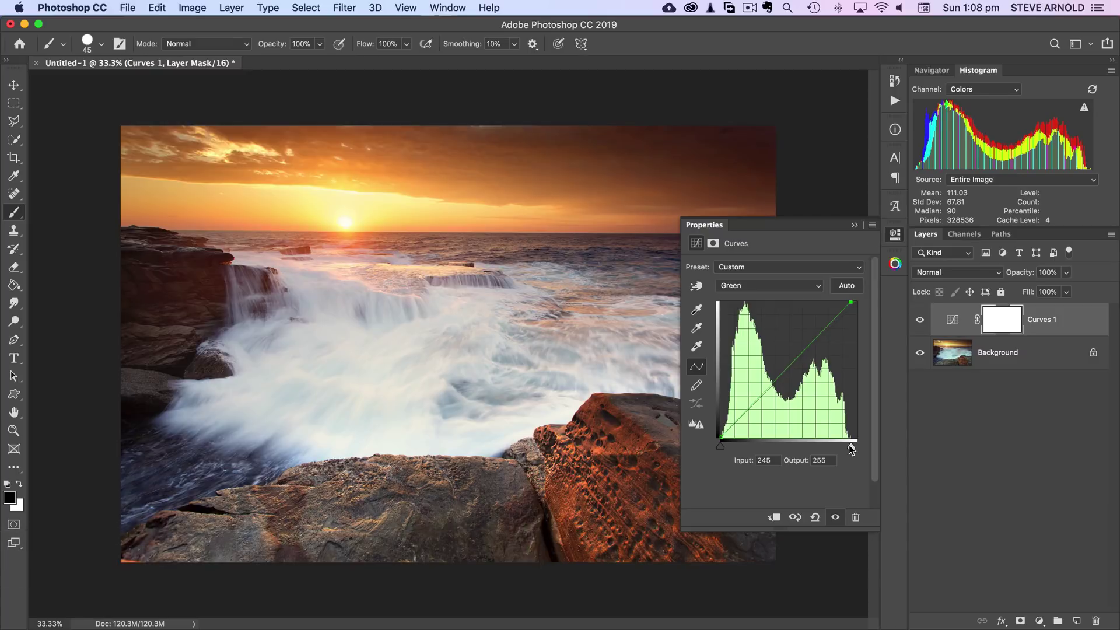
{"action": "left_click_drag", "start_coordinate": [850, 445], "coordinate": [851, 445]}
Move the Blue channel's white point to input 239 using the clipping preview, and close the curves settings
{"action": "left_click", "coordinate": [763, 285]}
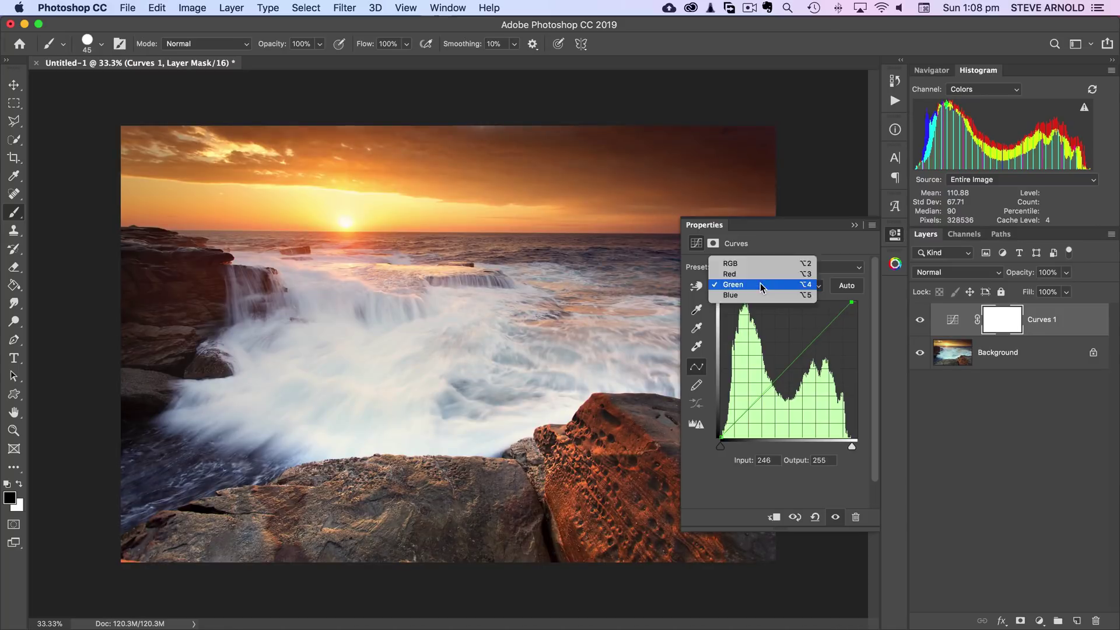
{"action": "left_click", "coordinate": [780, 295]}
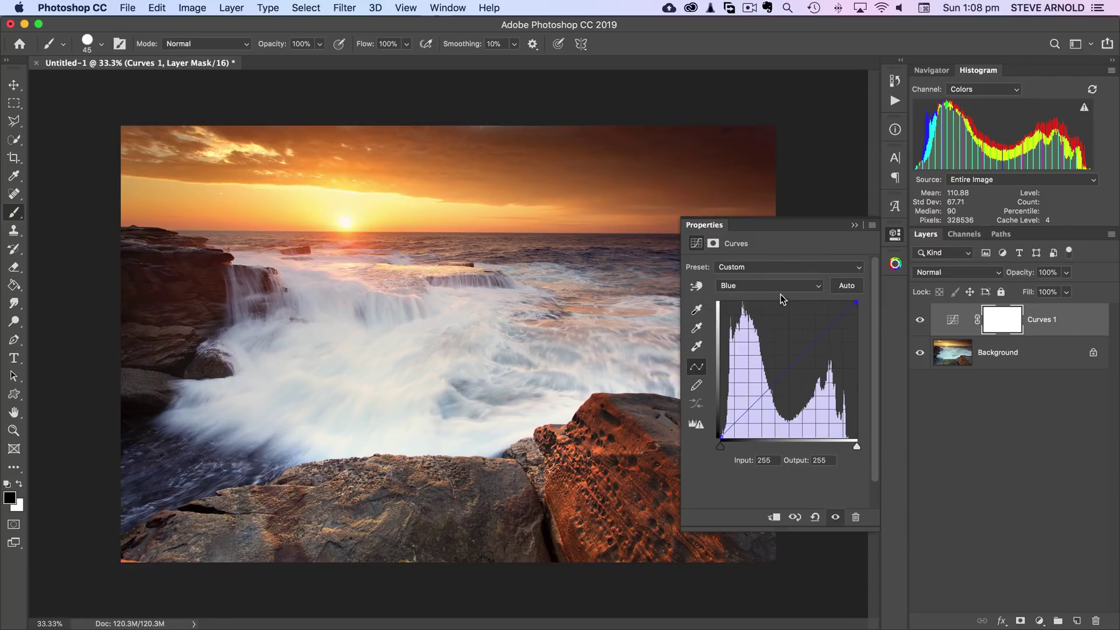
{"action": "left_click_drag", "start_coordinate": [855, 446], "coordinate": [847, 448]}
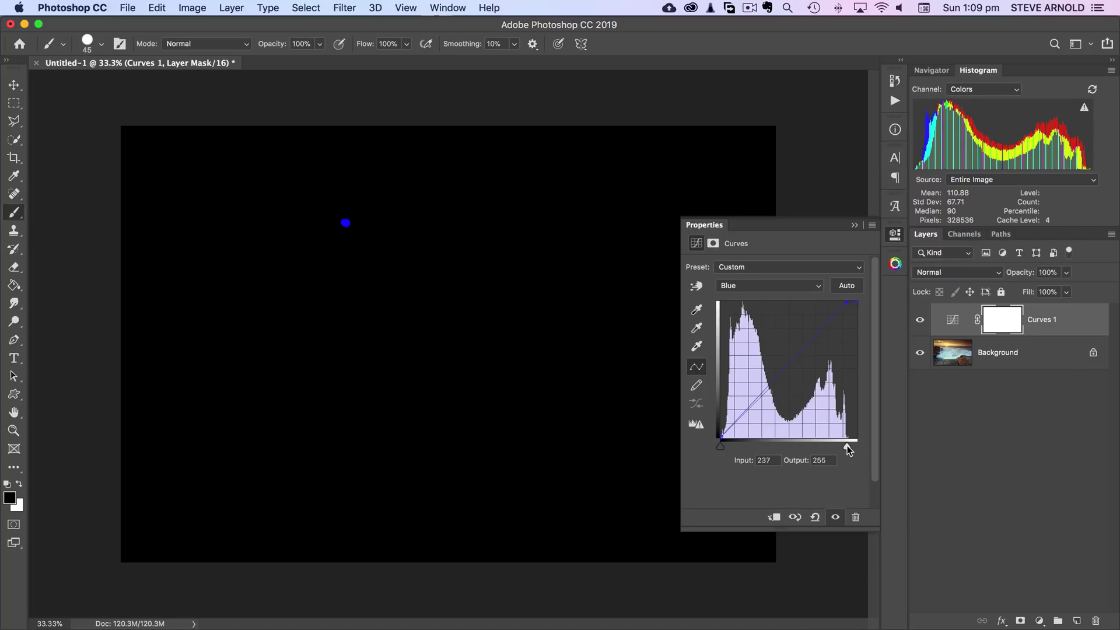
{"action": "left_click_drag", "start_coordinate": [847, 447], "coordinate": [849, 447]}
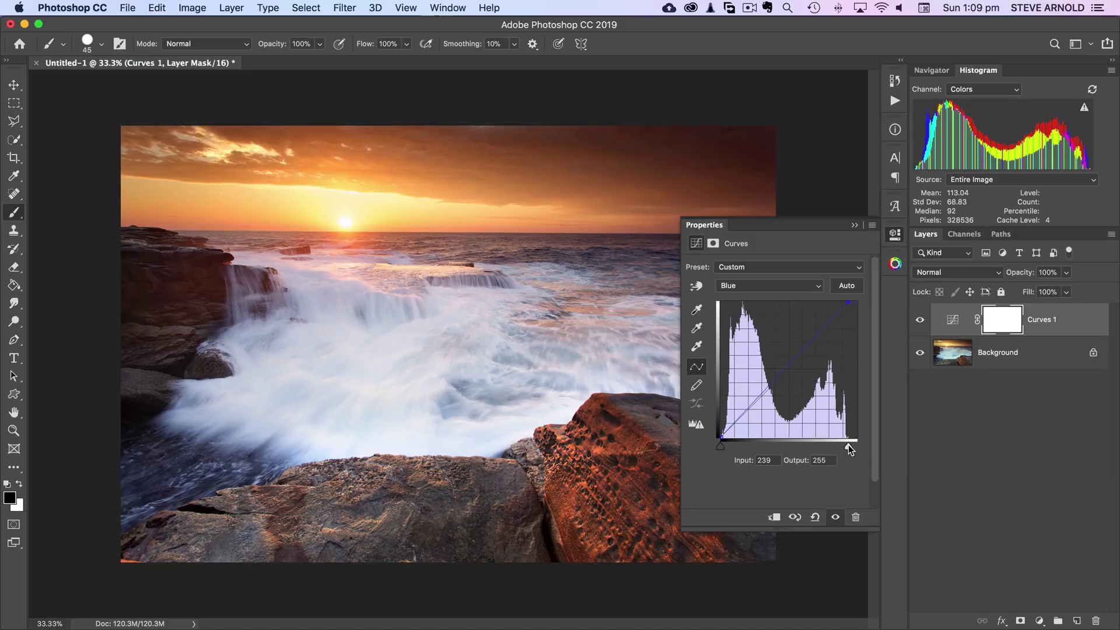
{"action": "left_click", "coordinate": [895, 234]}
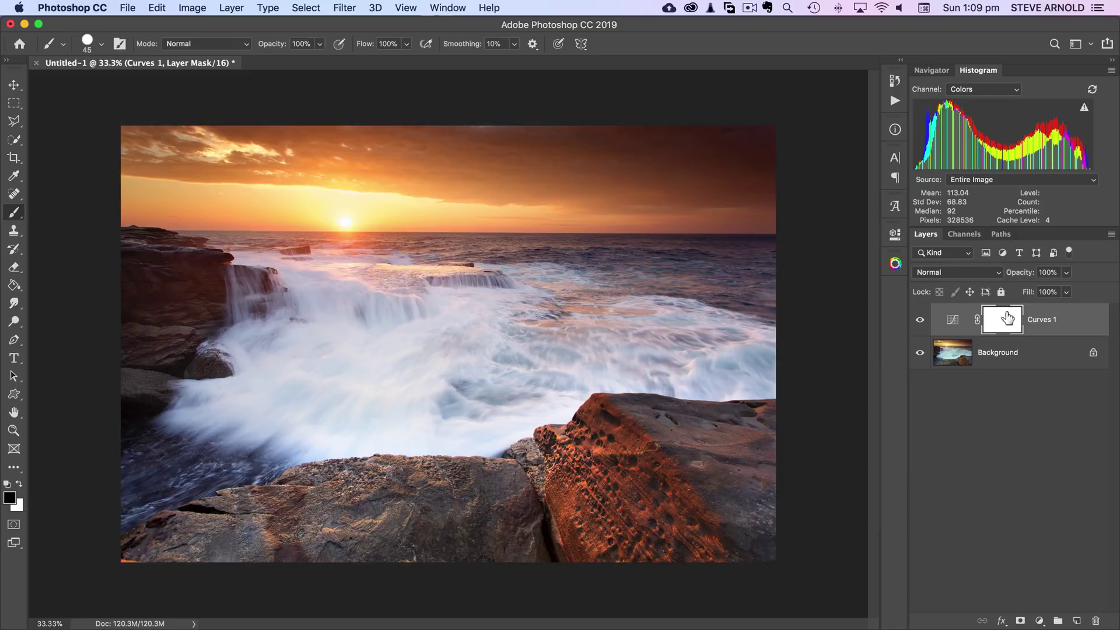
Toggle the Curves layer's visibility to compare the seascape before and after the channel adjustments
{"action": "left_click", "coordinate": [920, 321]}
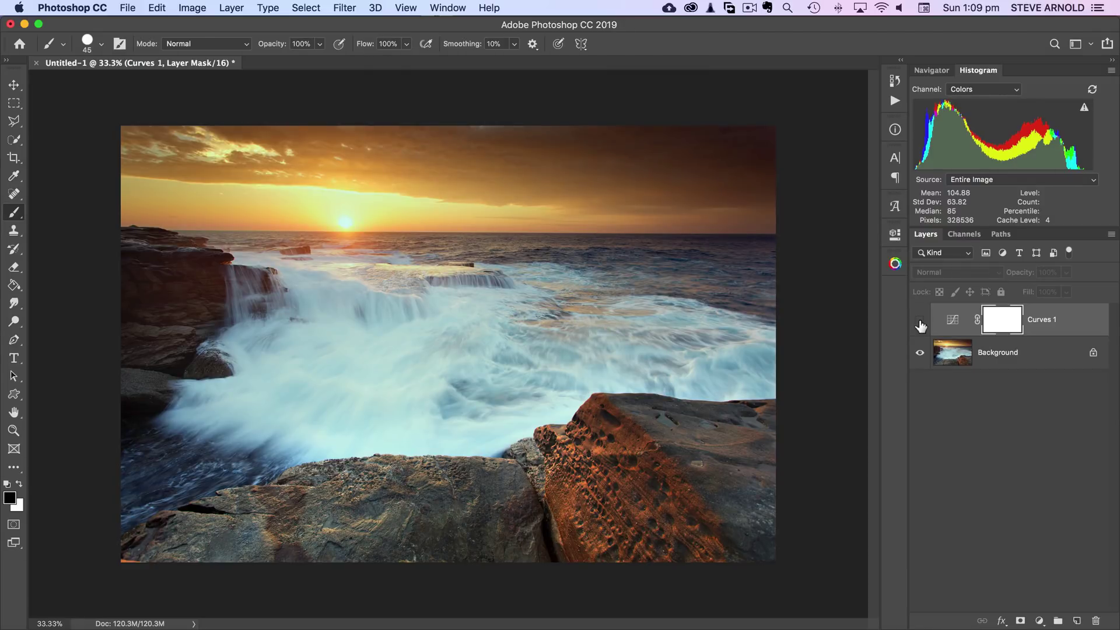
{"action": "left_click", "coordinate": [920, 321]}
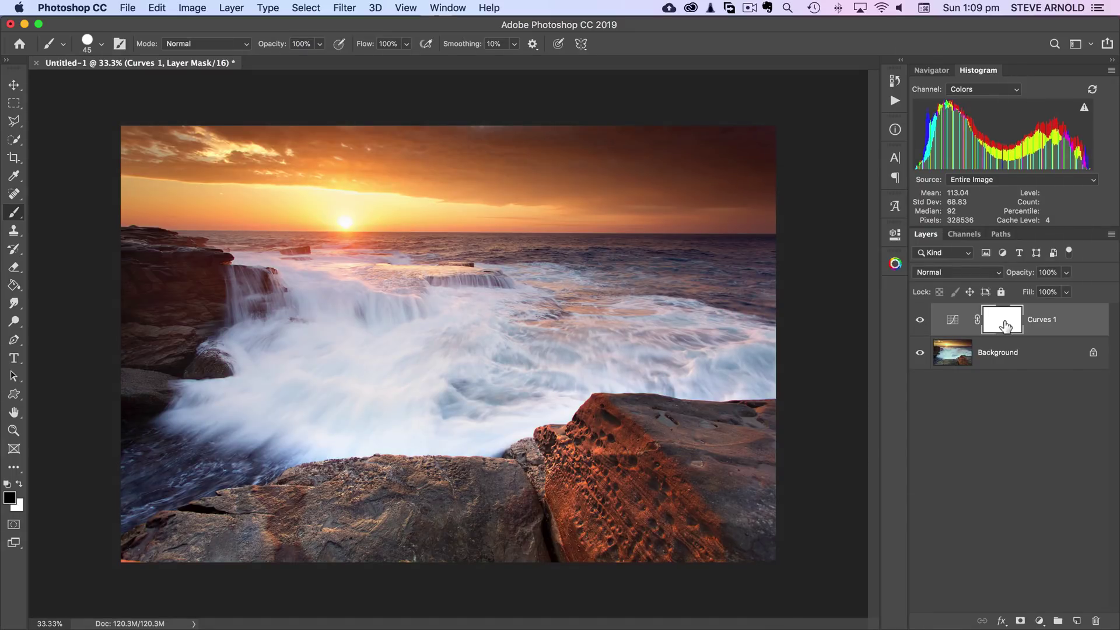
{"action": "left_click", "coordinate": [920, 320]}
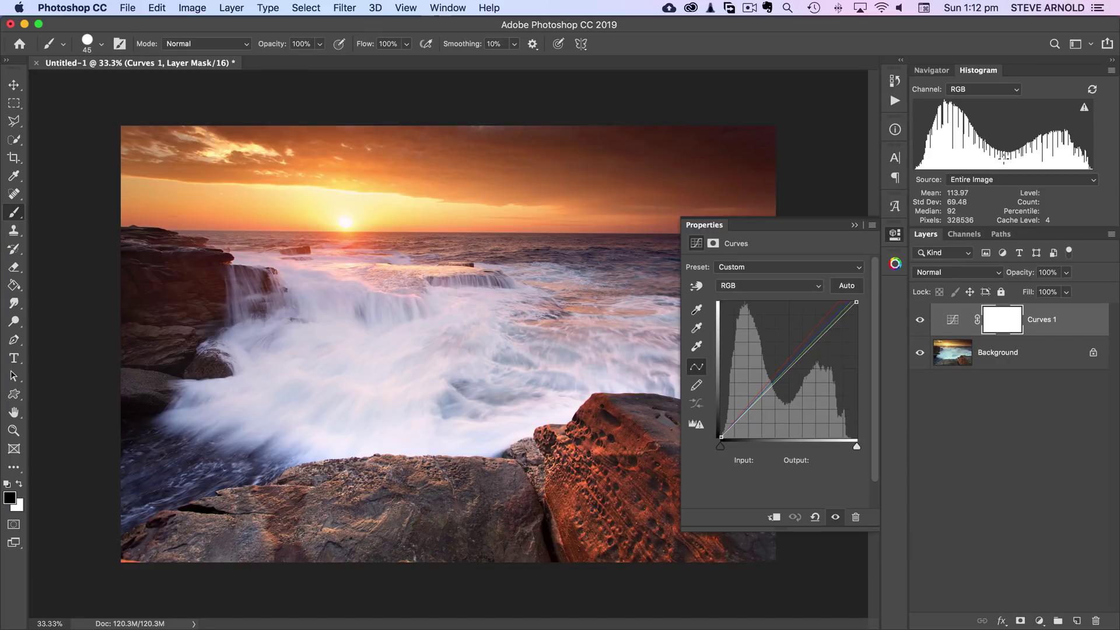
{"action": "left_click", "coordinate": [919, 320]}
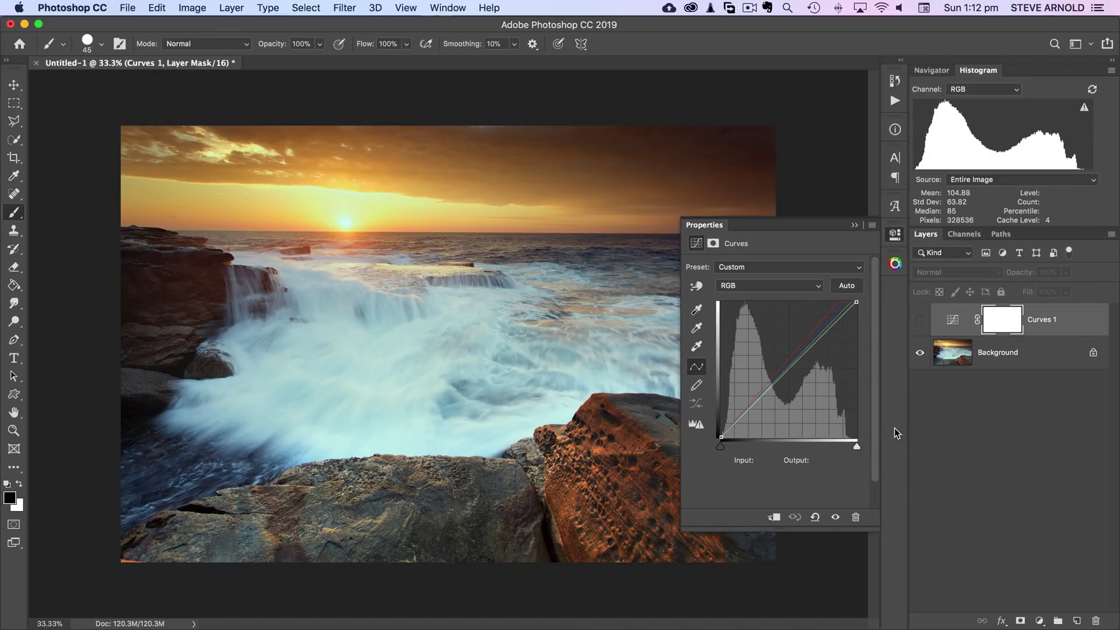
{"action": "left_click", "coordinate": [921, 321]}
{"action": "left_click", "coordinate": [919, 320]}
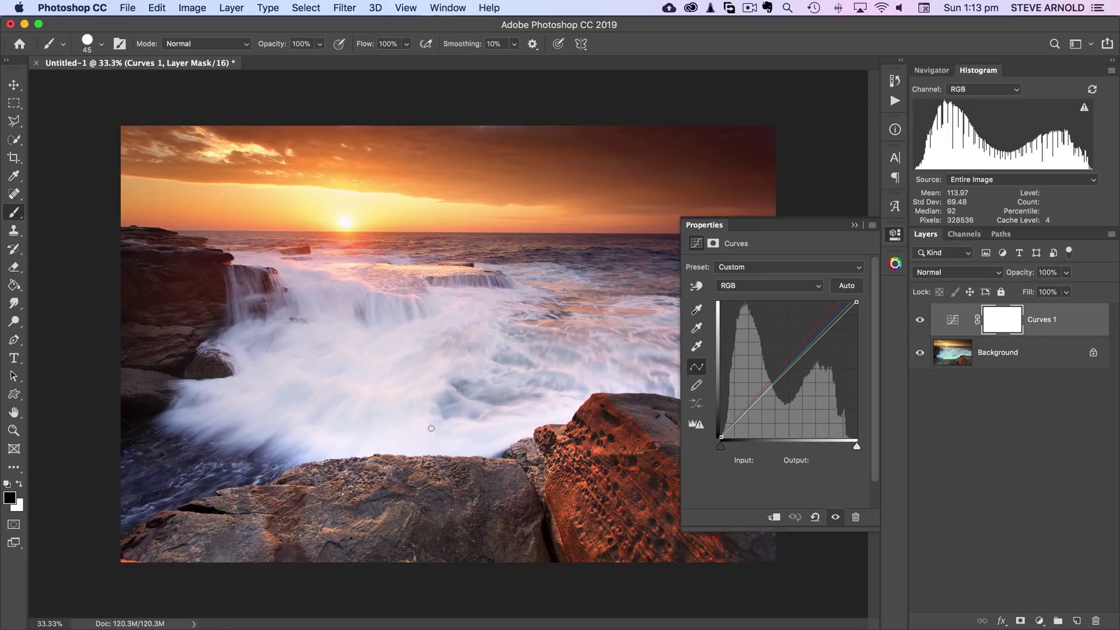
Set the Curves layer's blend mode to Color so that it affects only the colours
{"action": "left_click", "coordinate": [952, 321]}
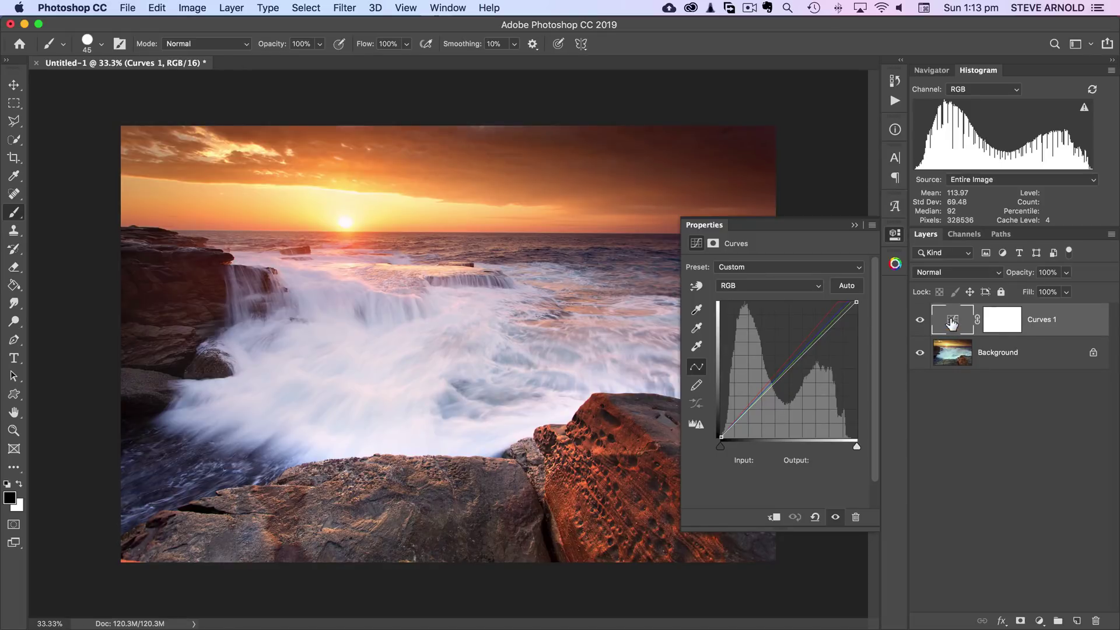
{"action": "left_click", "coordinate": [969, 274]}
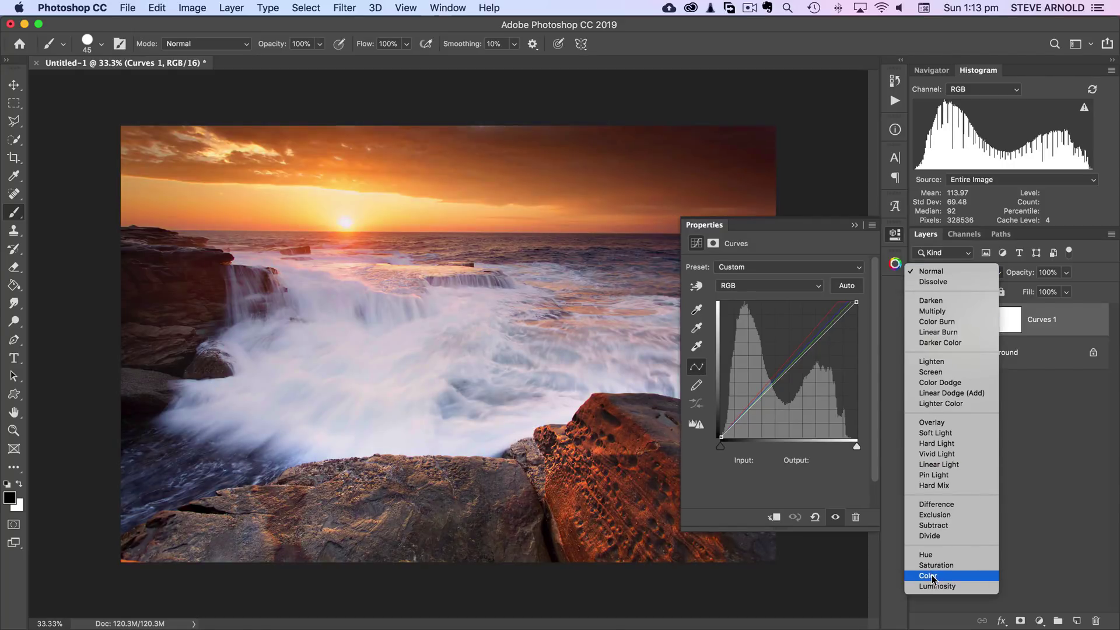
{"action": "left_click", "coordinate": [933, 575]}
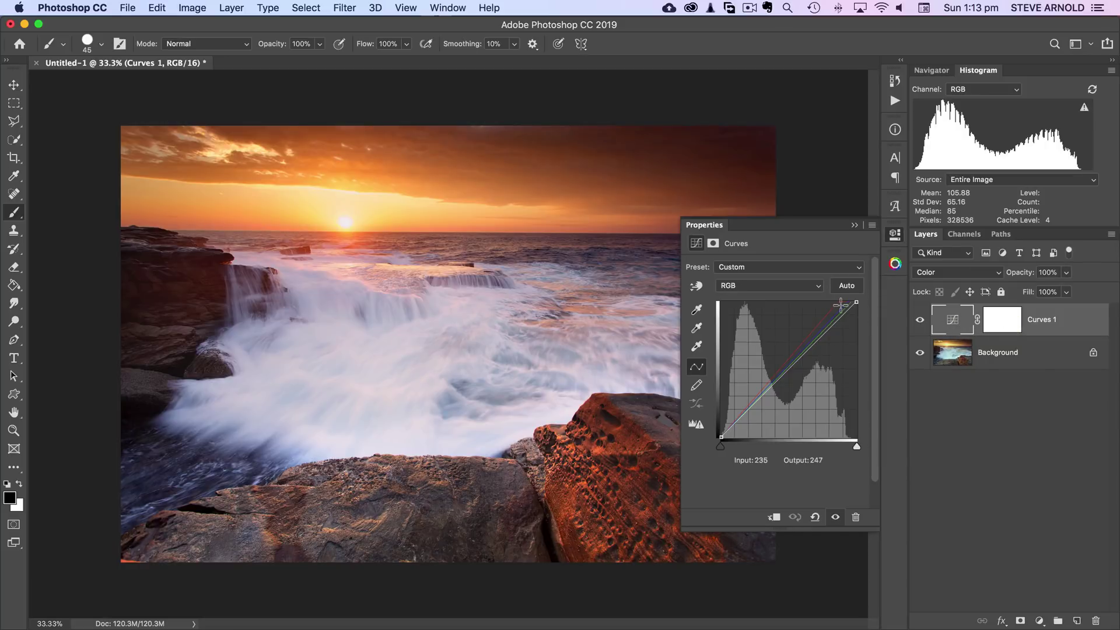
Switch the Curves layer off and on repeatedly to compare the original image with the Color-blended correction
{"action": "left_click", "coordinate": [920, 320]}
{"action": "left_click", "coordinate": [920, 321]}
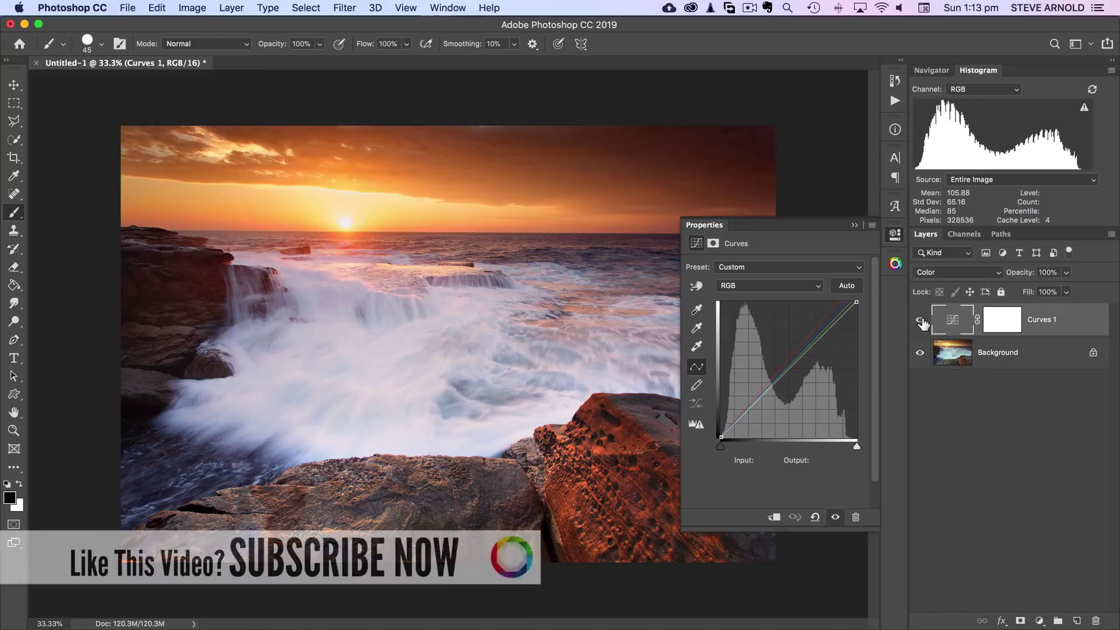
{"action": "left_click", "coordinate": [920, 321]}
{"action": "left_click", "coordinate": [920, 321]}
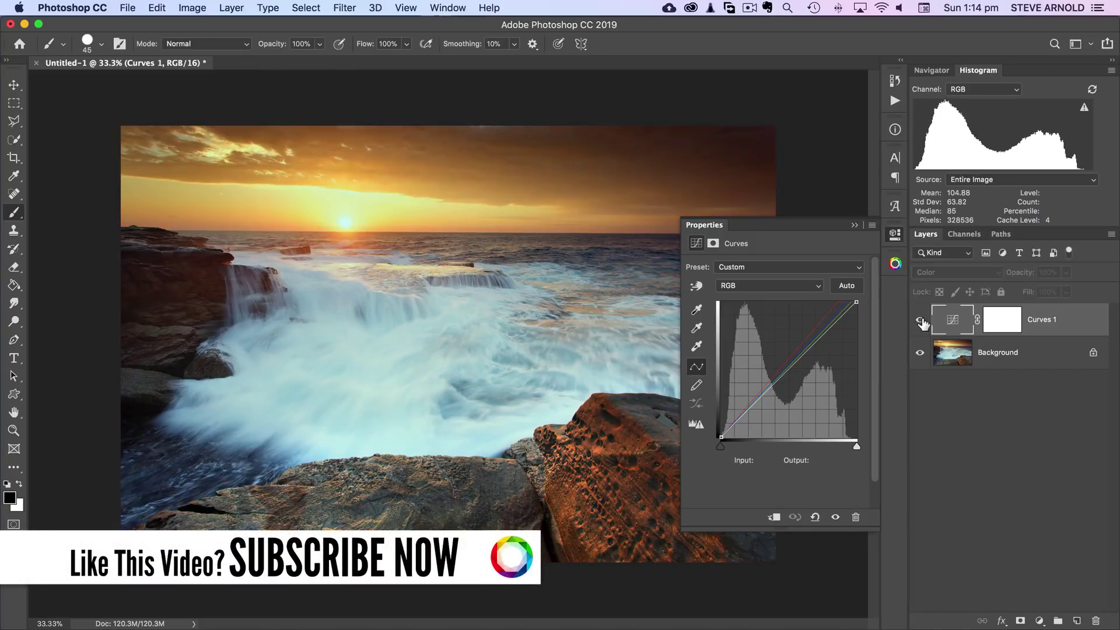
{"action": "left_click", "coordinate": [920, 321]}
{"action": "left_click", "coordinate": [921, 321]}
{"action": "left_click", "coordinate": [921, 321]}
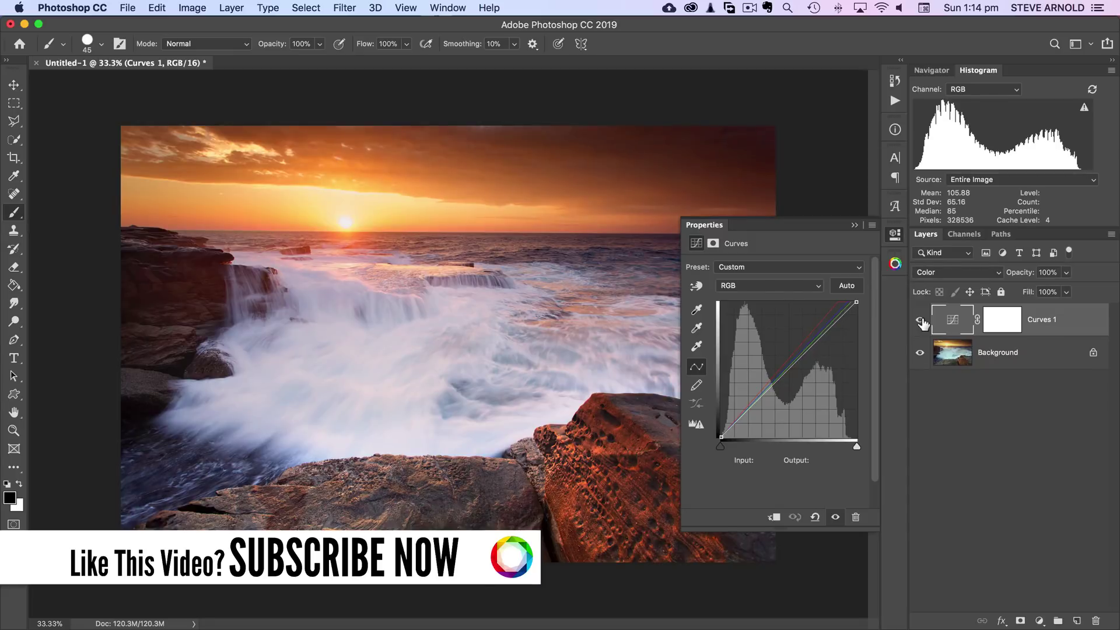
Return the Curves layer to Normal blending, and alternate between Color and Normal to compare the brightness
{"action": "left_click", "coordinate": [944, 272]}
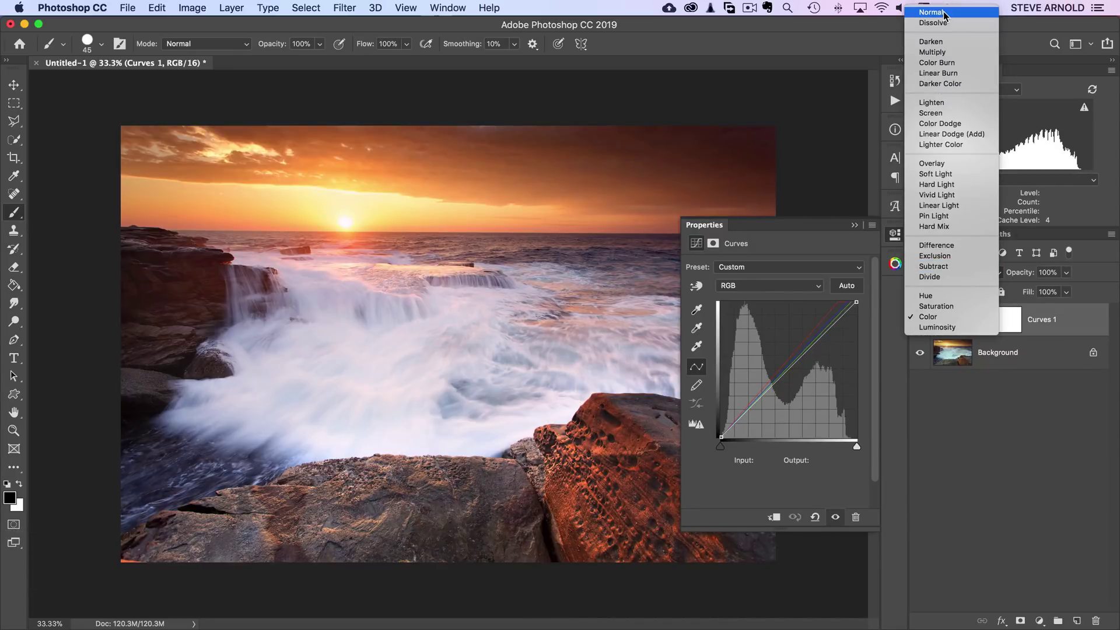
{"action": "left_click", "coordinate": [944, 16]}
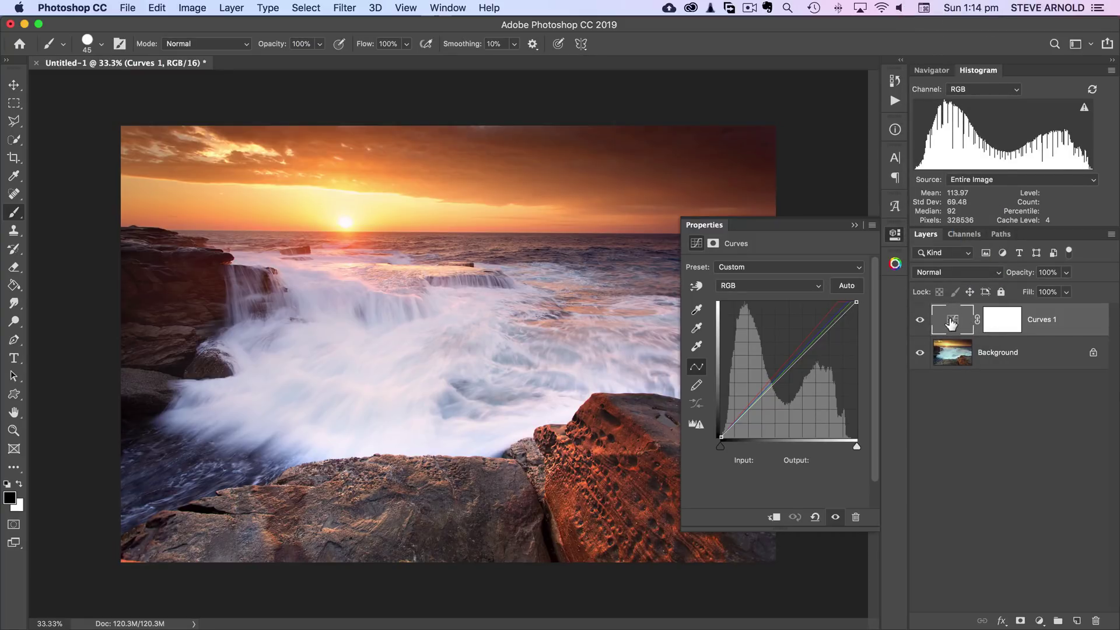
{"action": "key", "text": "alt+shift+c"}
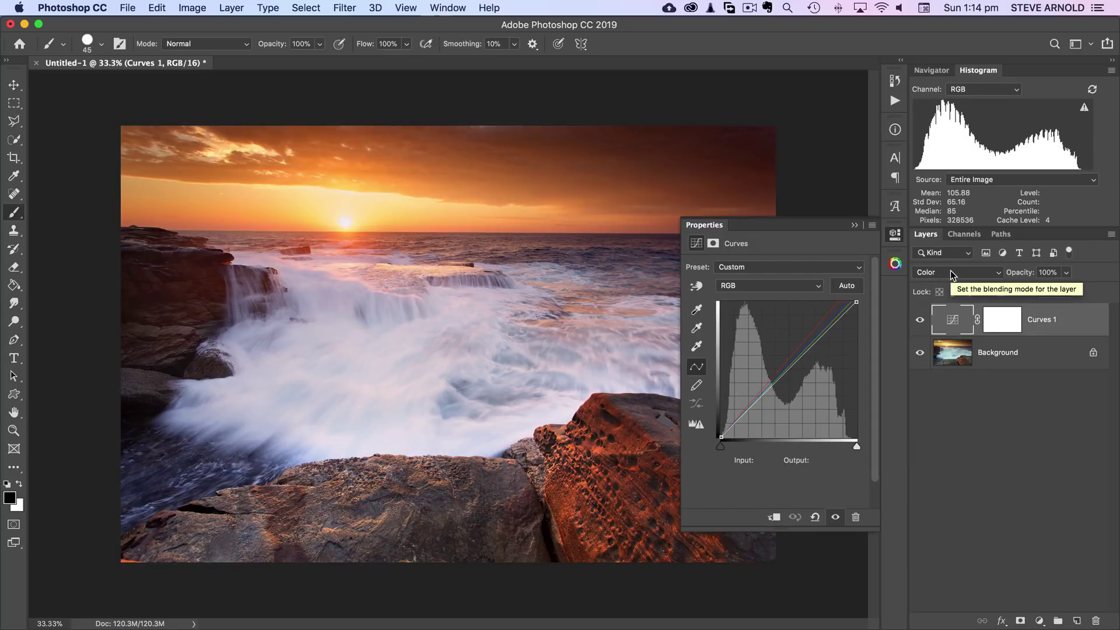
{"action": "key", "text": "alt+shift+n"}
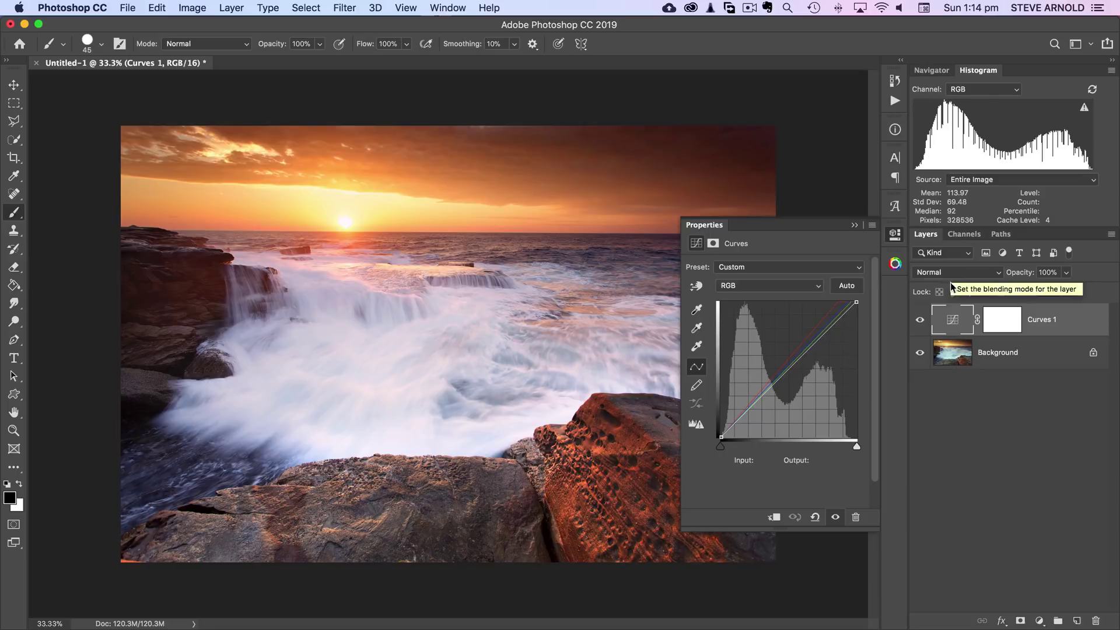
Set the Curves layer to Color blending, close its settings and hide the layer to view the original image
{"action": "left_click", "coordinate": [952, 273]}
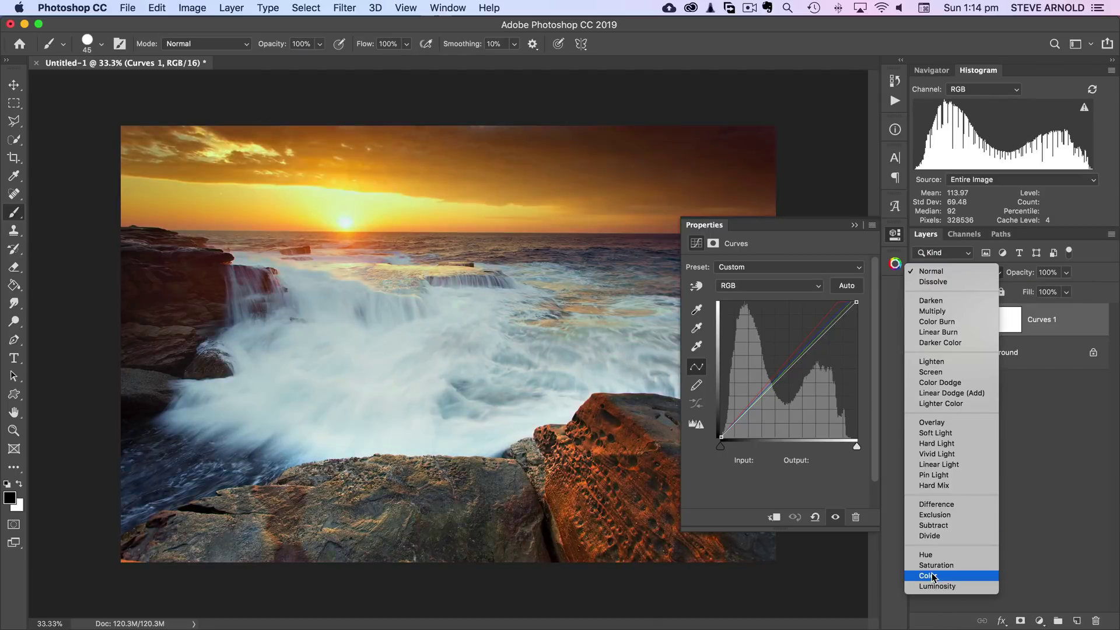
{"action": "left_click", "coordinate": [932, 575]}
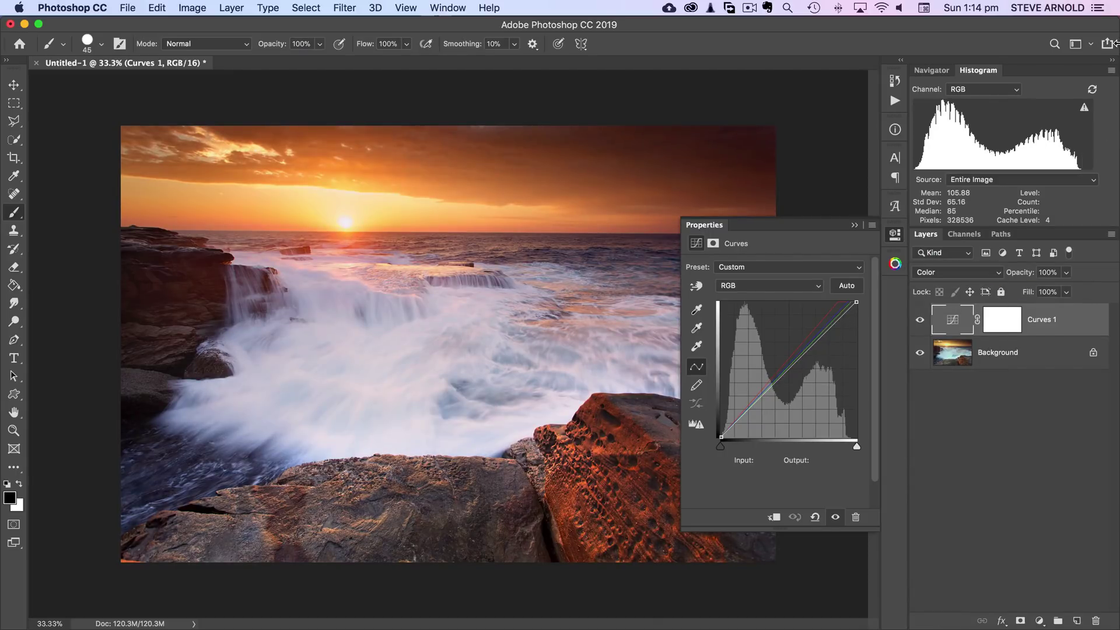
{"action": "left_click", "coordinate": [895, 234]}
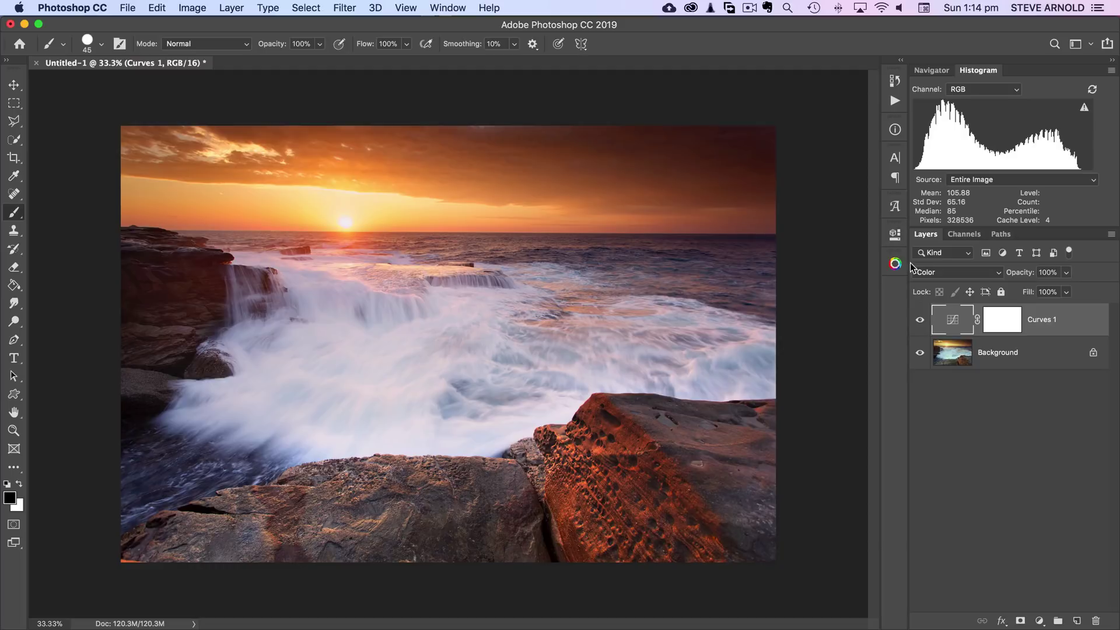
{"action": "left_click", "coordinate": [920, 321]}
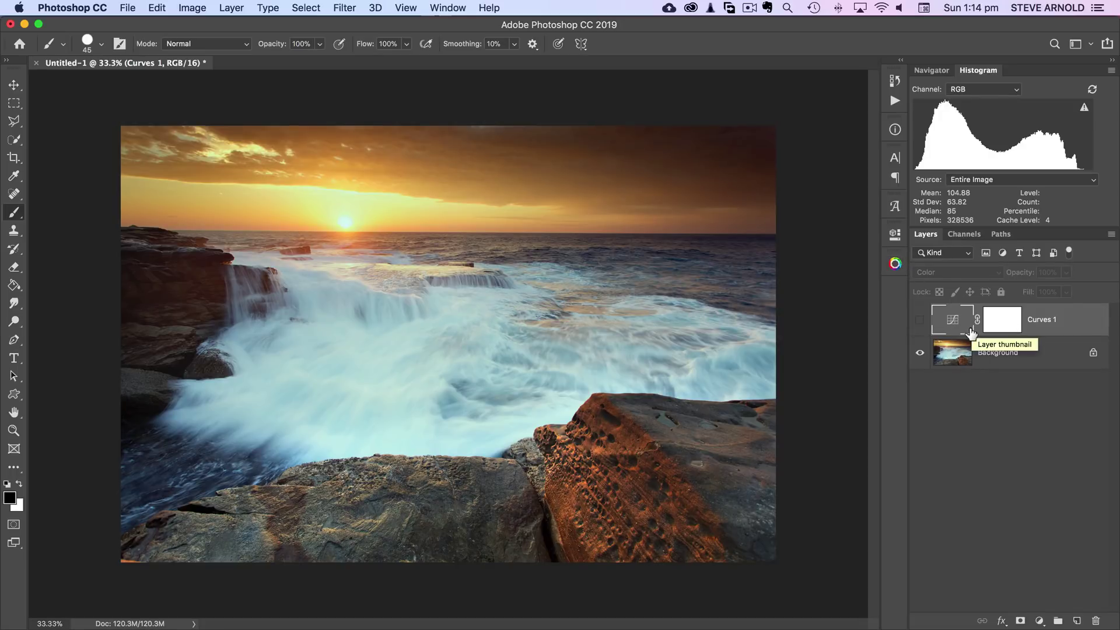
Run the PPM Luminosity Masking extension's Colour Correct function at tolerance 1 to add an automatic colour correction layer, and collapse the extension
{"action": "left_click", "coordinate": [896, 264]}
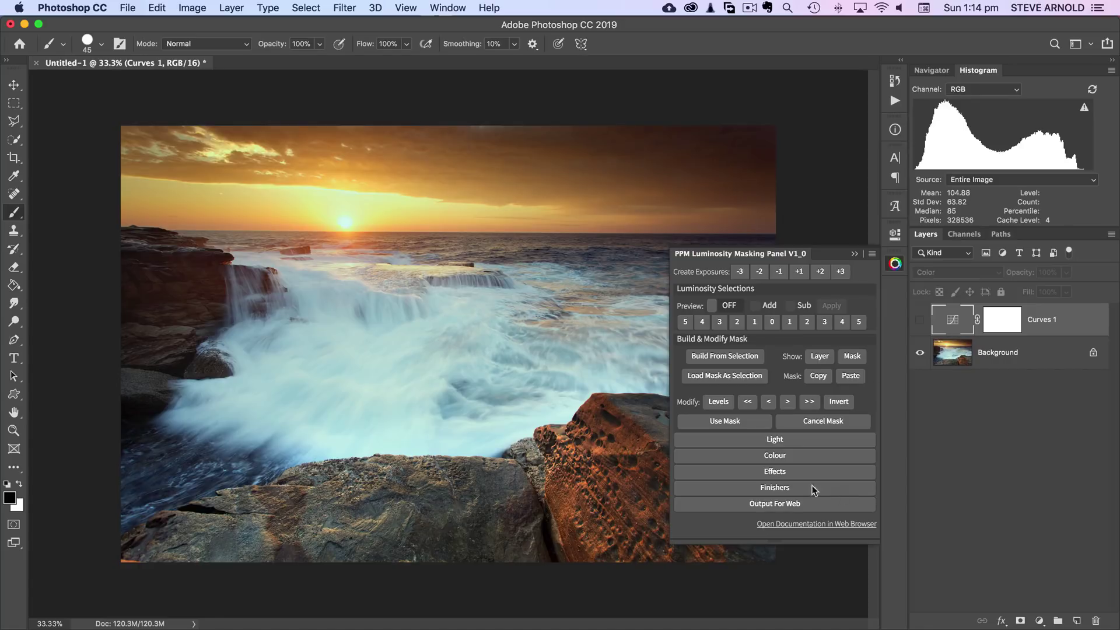
{"action": "left_click", "coordinate": [730, 459]}
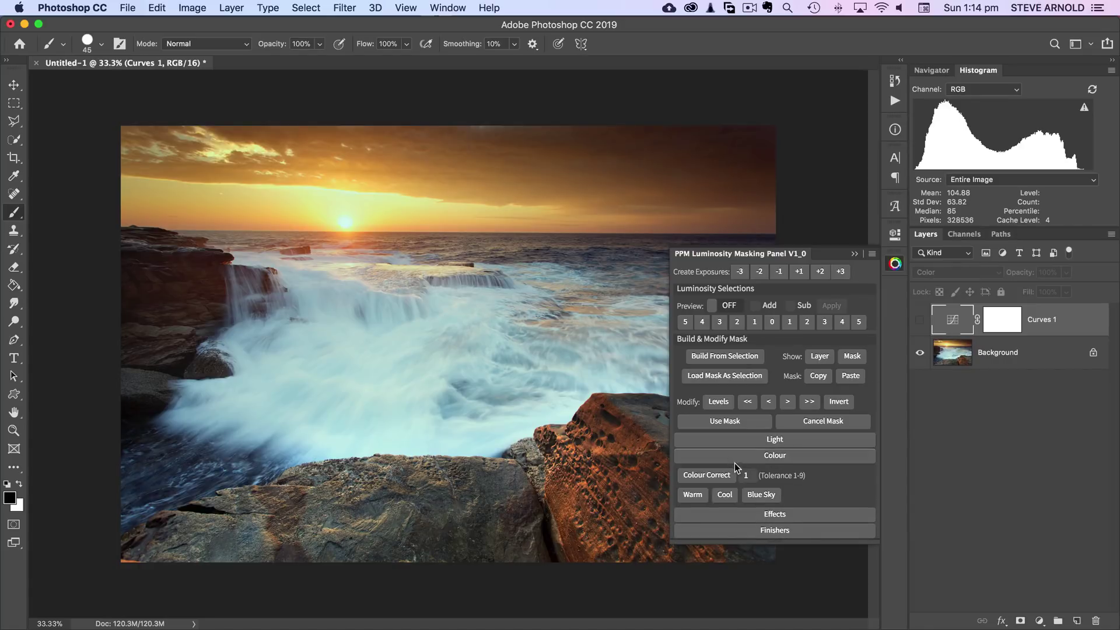
{"action": "scroll", "coordinate": [805, 469], "scroll_direction": "down", "scroll_amount": 2}
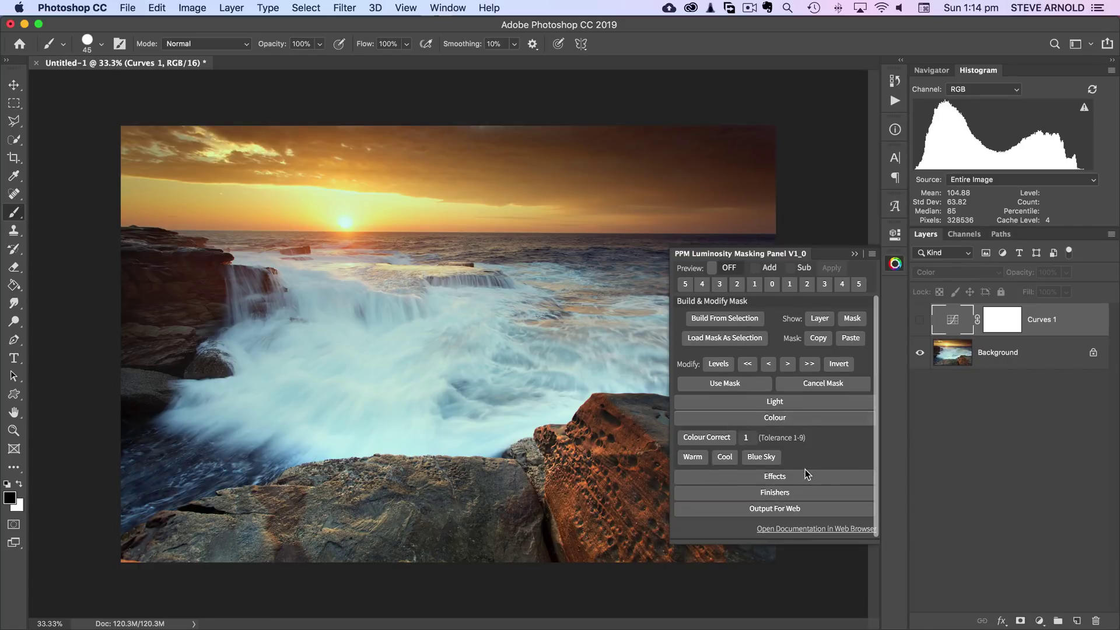
{"action": "left_click", "coordinate": [698, 438]}
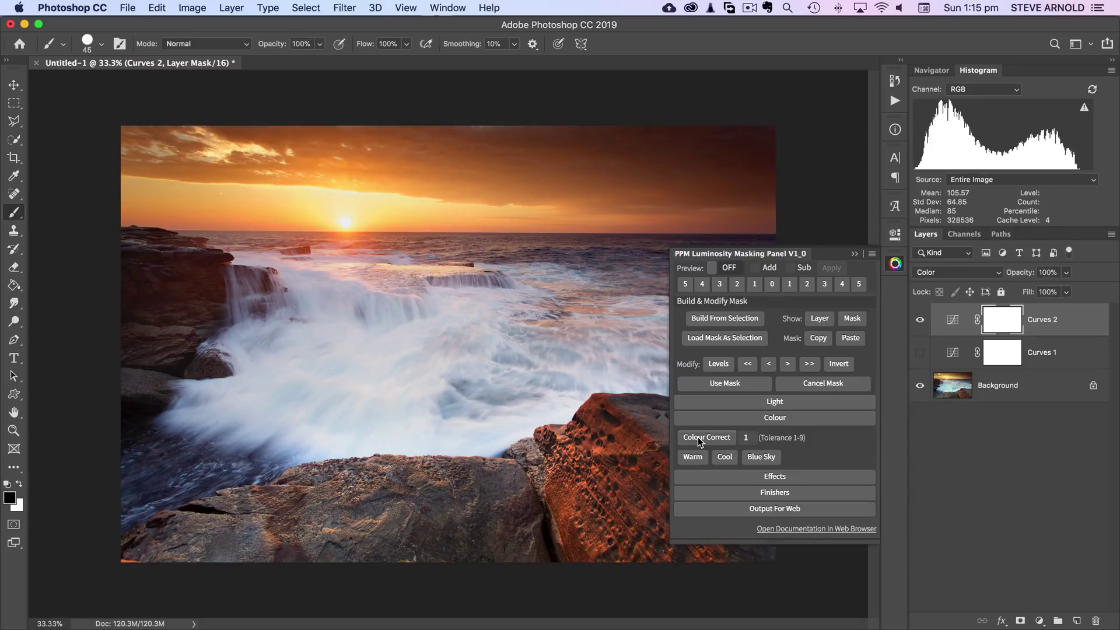
{"action": "left_click", "coordinate": [894, 265]}
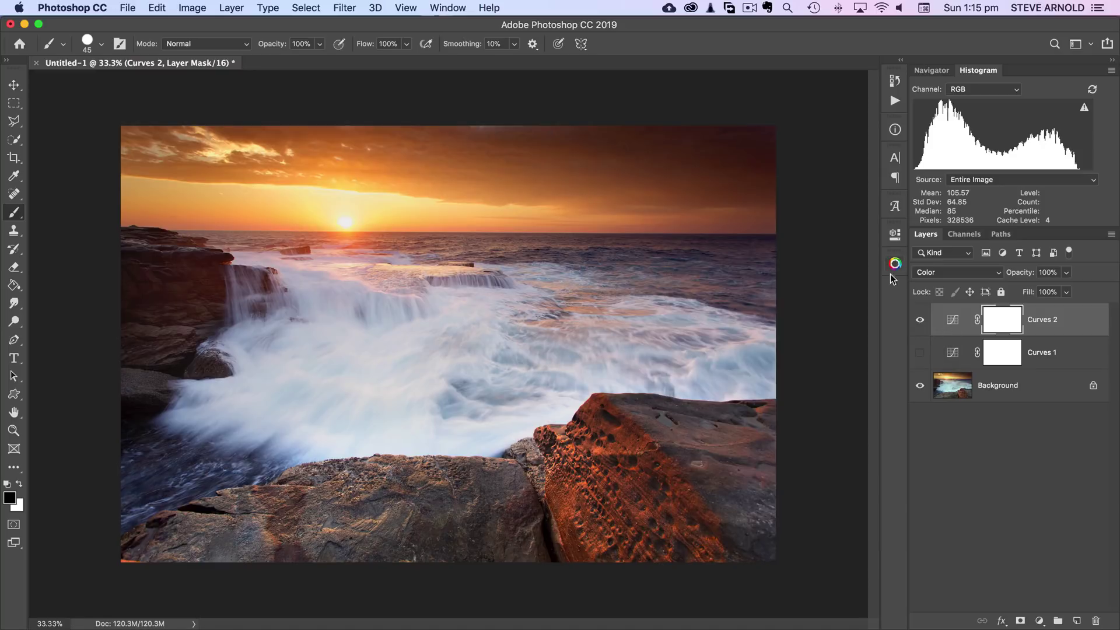
Inspect the new correction layer's curves, compare the image with that layer hidden and shown, and close its settings
{"action": "double_click", "coordinate": [951, 323]}
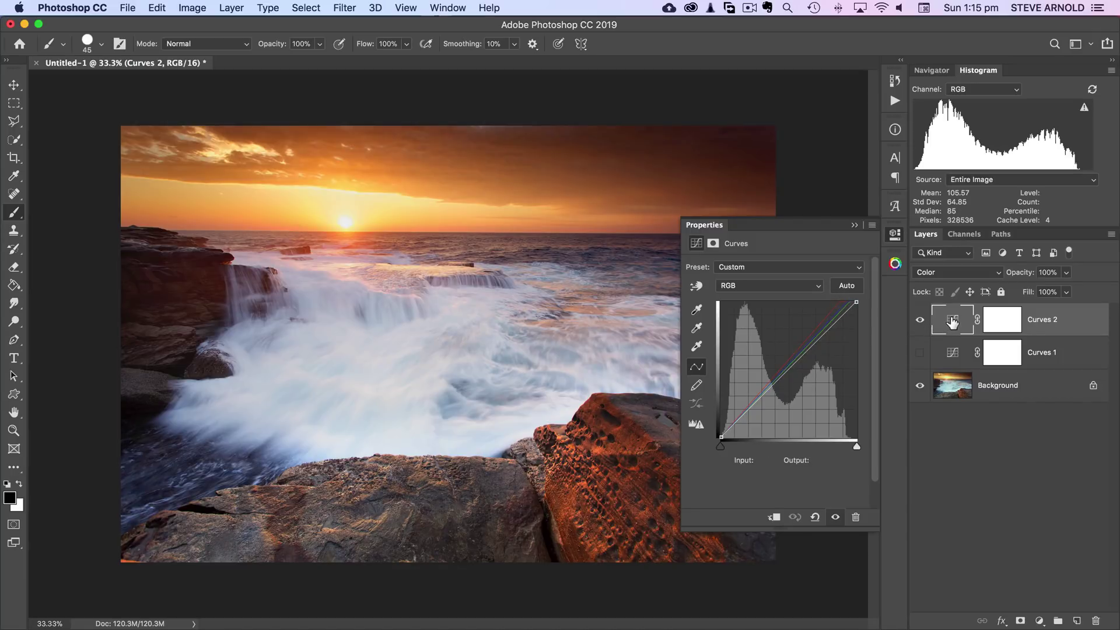
{"action": "left_click", "coordinate": [920, 321]}
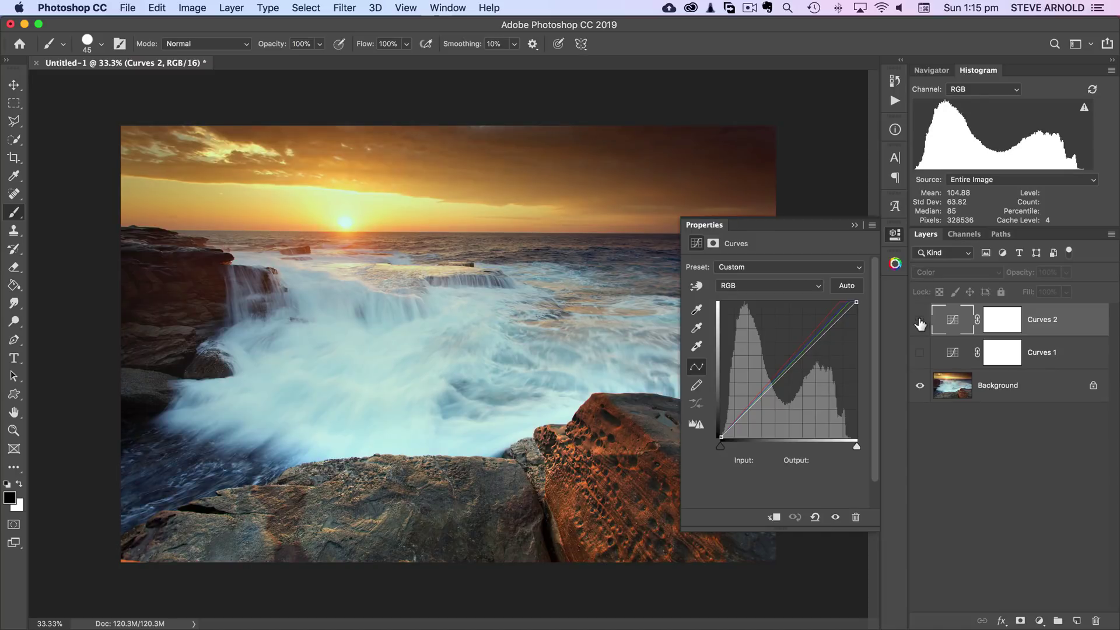
{"action": "left_click", "coordinate": [920, 321]}
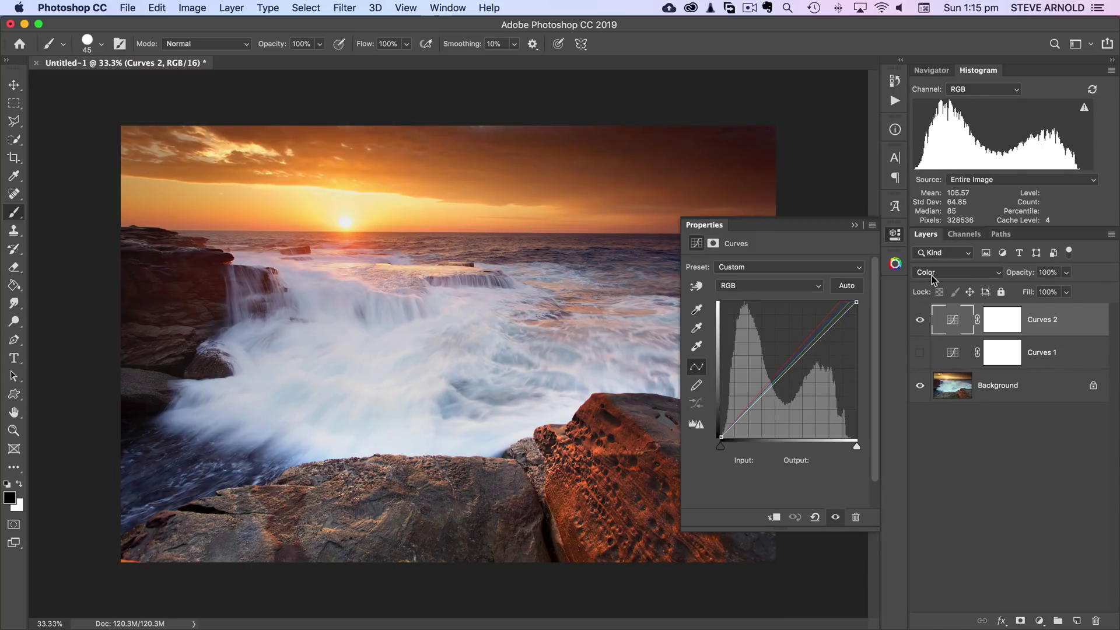
{"action": "left_click", "coordinate": [895, 237]}
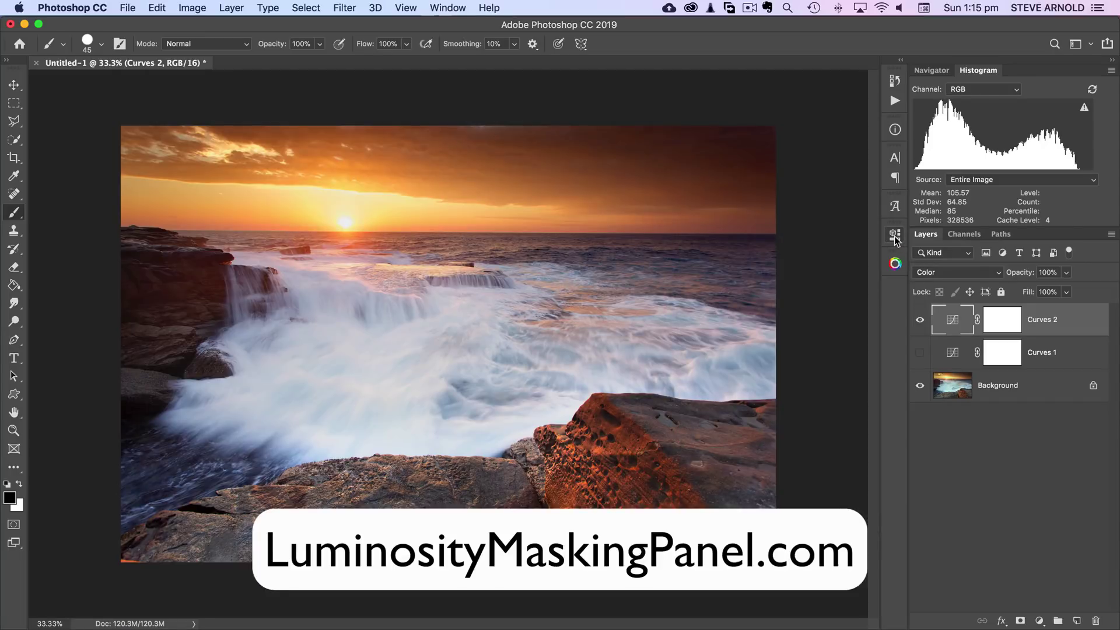